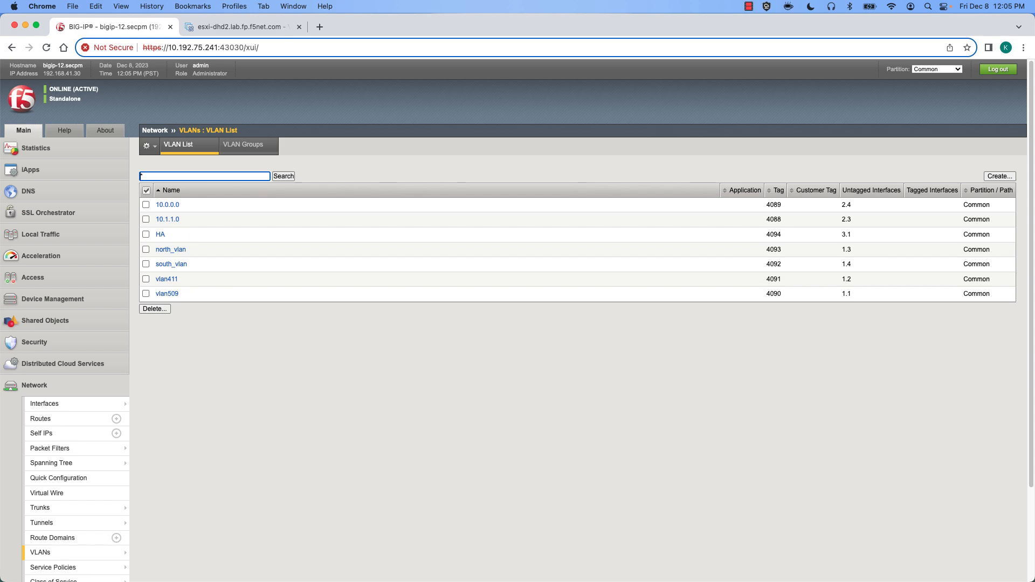
Step: Open the list of self IPs in the BIG-IP network configuration
{"action": "left_click", "coordinate": [592, 391]}
{"action": "left_click", "coordinate": [71, 439]}
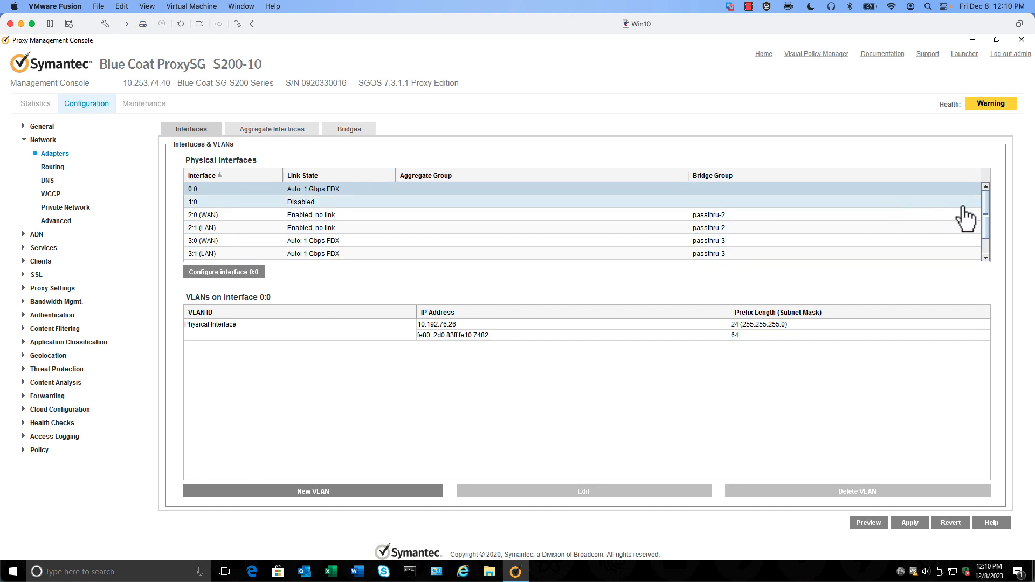
Step: Review the native VLAN IP settings of interface 3:0 (WAN) on the ProxySG, leaving them unchanged, and inspect the routing gateways
{"action": "left_click", "coordinate": [253, 241]}
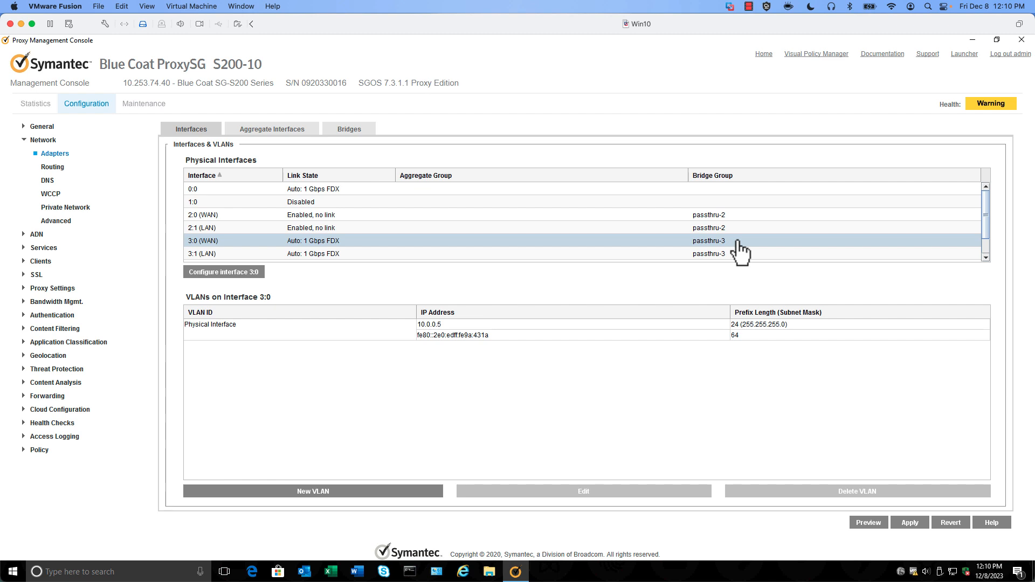
{"action": "left_click", "coordinate": [449, 330]}
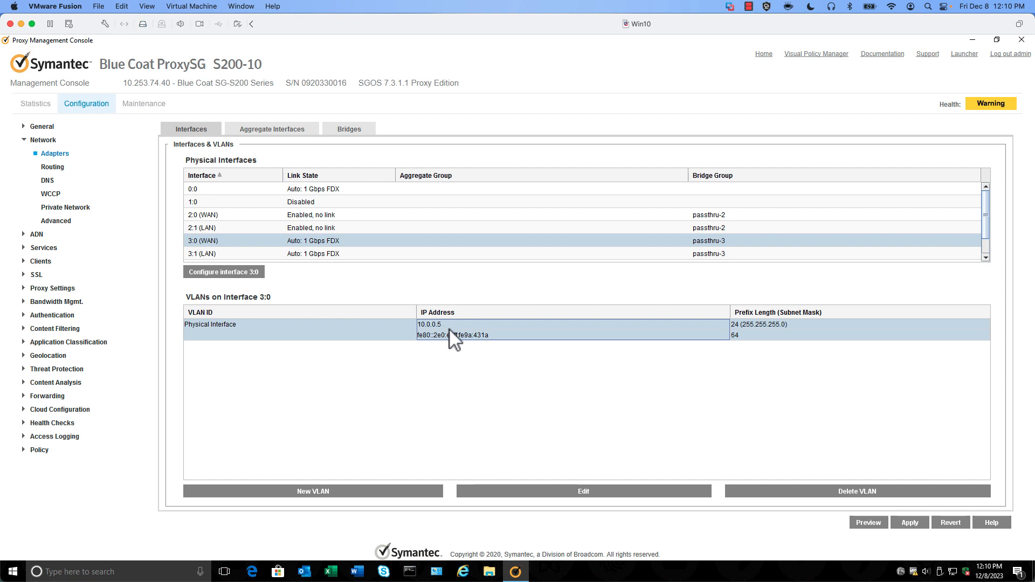
{"action": "left_click", "coordinate": [601, 492]}
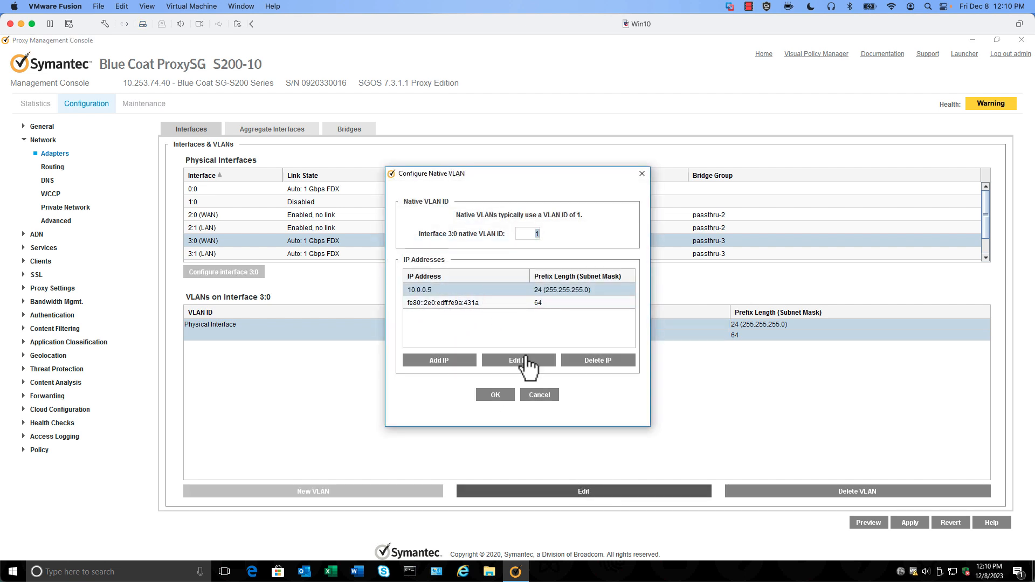
{"action": "left_click", "coordinate": [539, 397]}
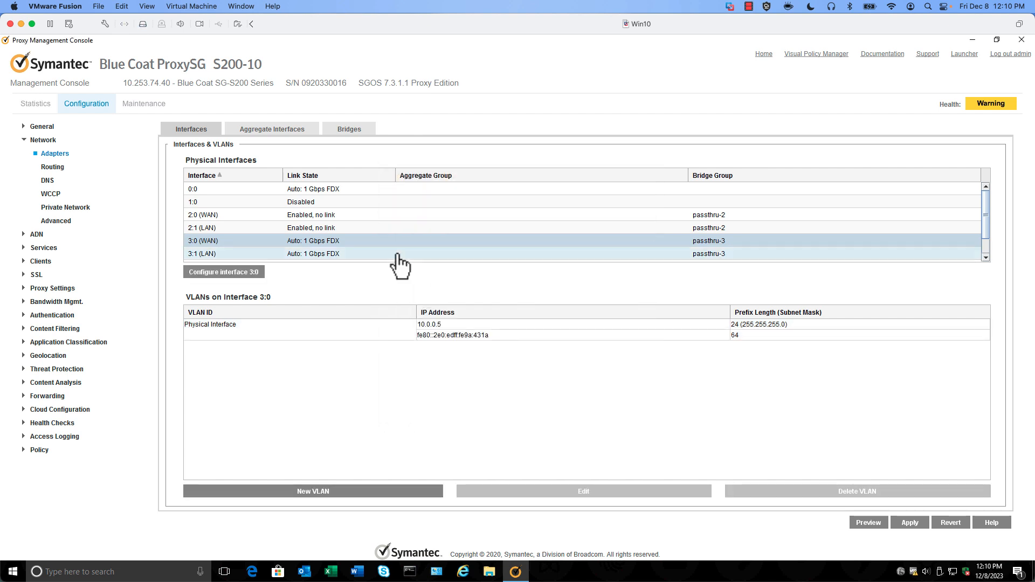
{"action": "left_click", "coordinate": [53, 168]}
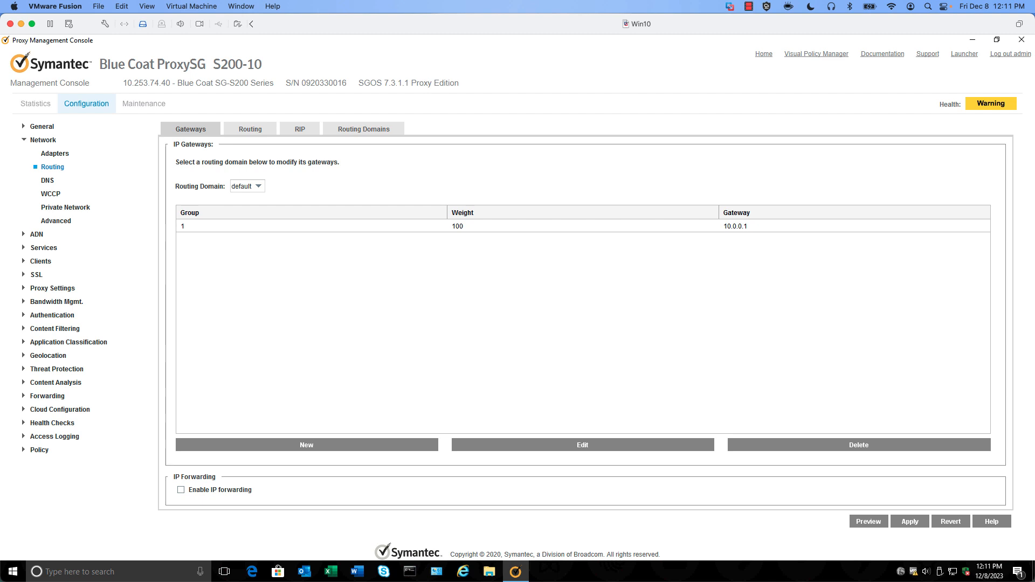
Step: Examine the proxy services in the Standard group, particularly the Explicit HTTP service
{"action": "left_click", "coordinate": [23, 248]}
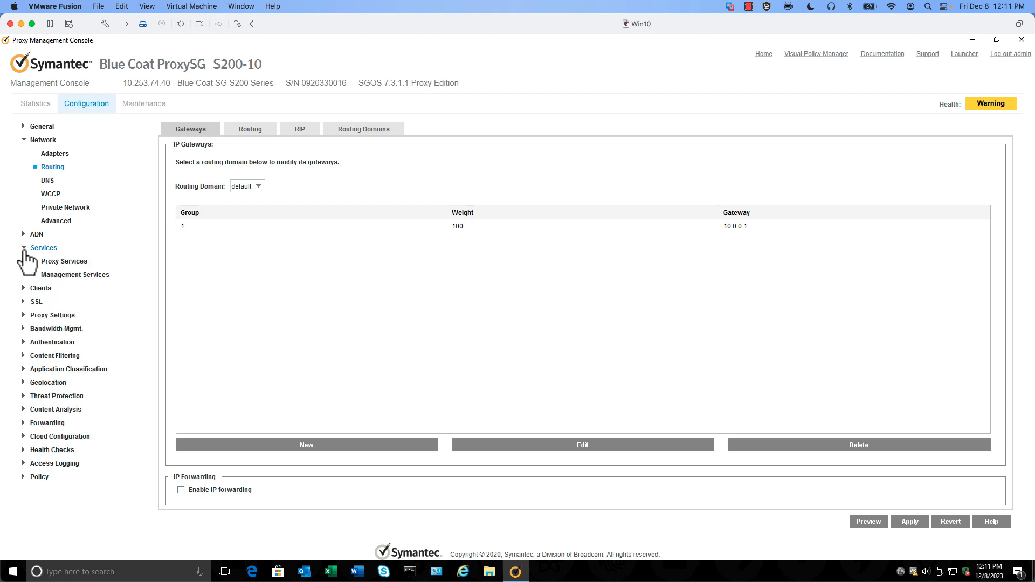
{"action": "left_click", "coordinate": [58, 262]}
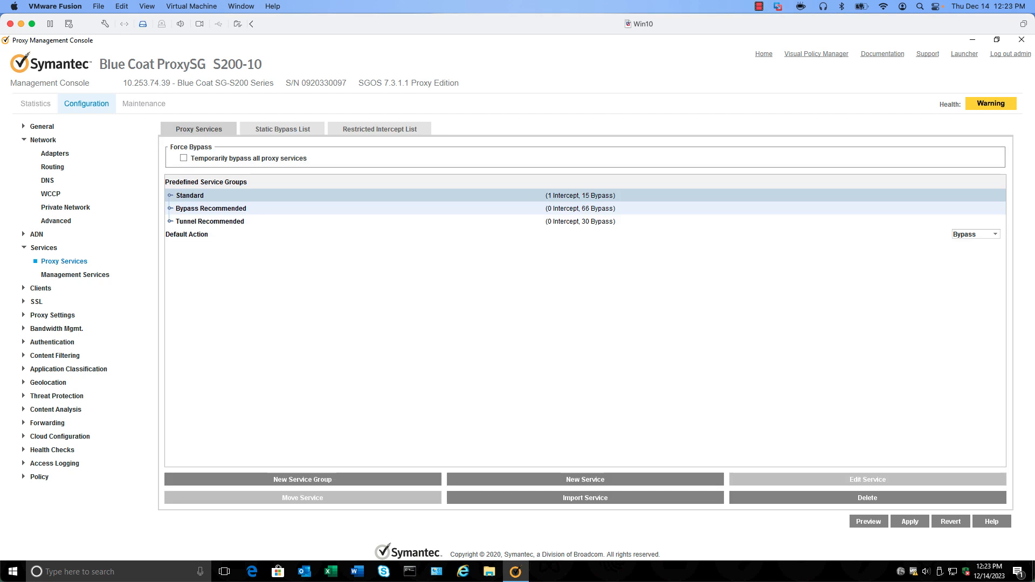
{"action": "left_click", "coordinate": [170, 196]}
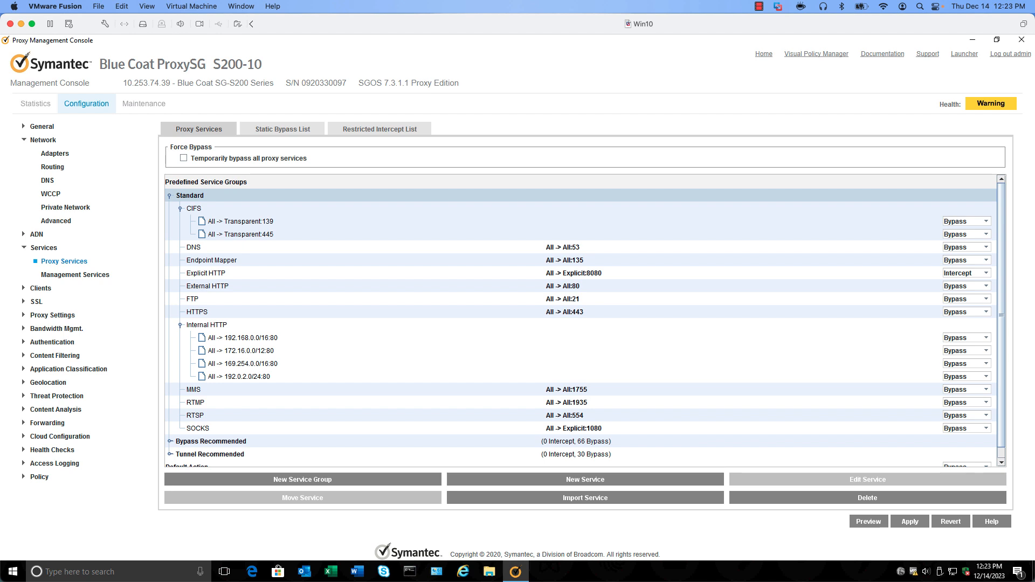
{"action": "left_click", "coordinate": [206, 273]}
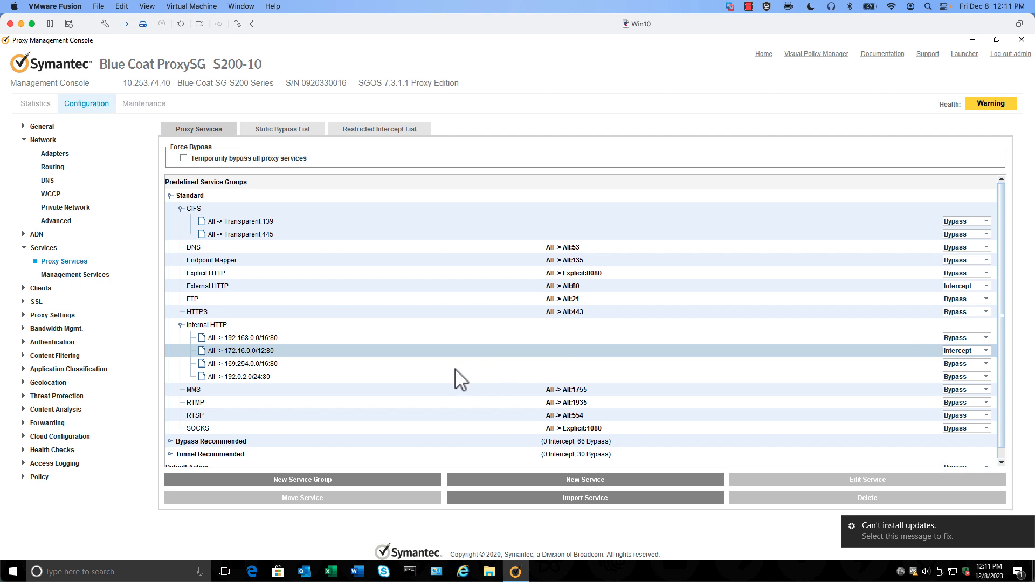
Step: Review the ProxySG policy options and the Visual Policy Manager page
{"action": "left_click", "coordinate": [39, 477]}
{"action": "left_click", "coordinate": [51, 490]}
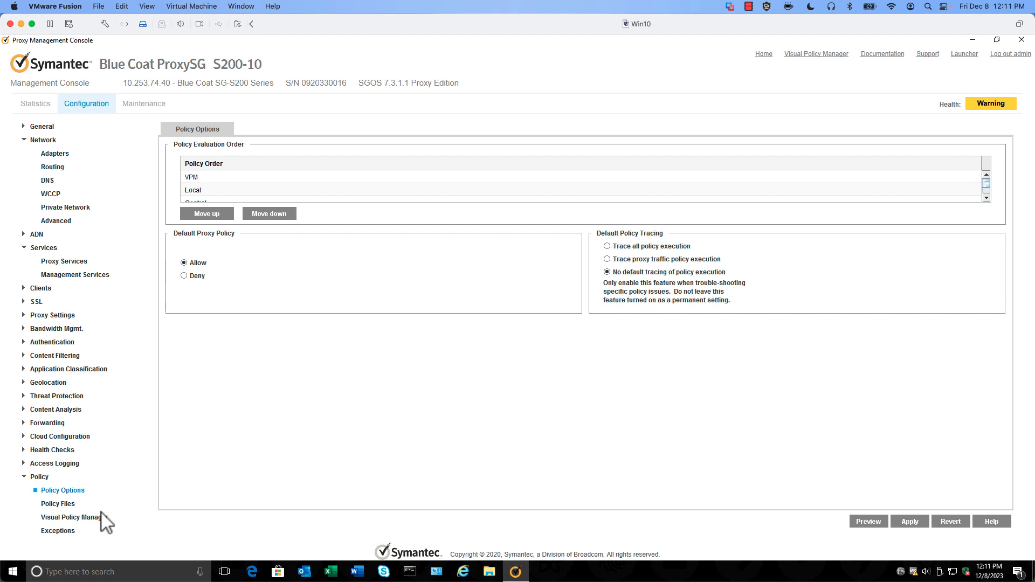
{"action": "left_click", "coordinate": [78, 518]}
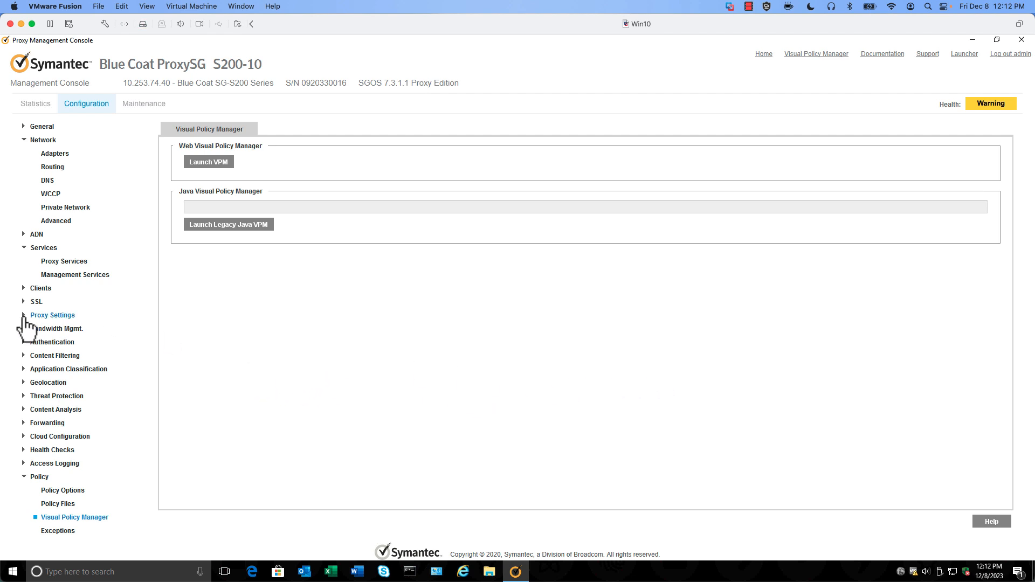
Step: Open the first page under the ProxySG proxy settings
{"action": "left_click", "coordinate": [54, 317]}
{"action": "left_click", "coordinate": [54, 329]}
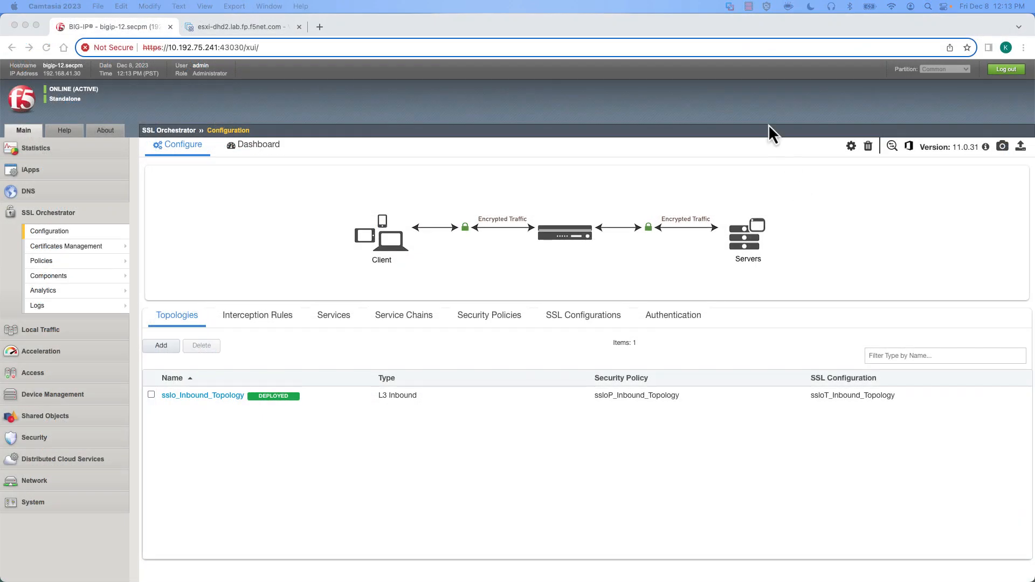
Step: Switch to BIG-IP SSL Orchestrator and add an inline HTTP service of type Symantec ProxySG HTTP Proxy named SYMC
{"action": "left_click", "coordinate": [696, 26]}
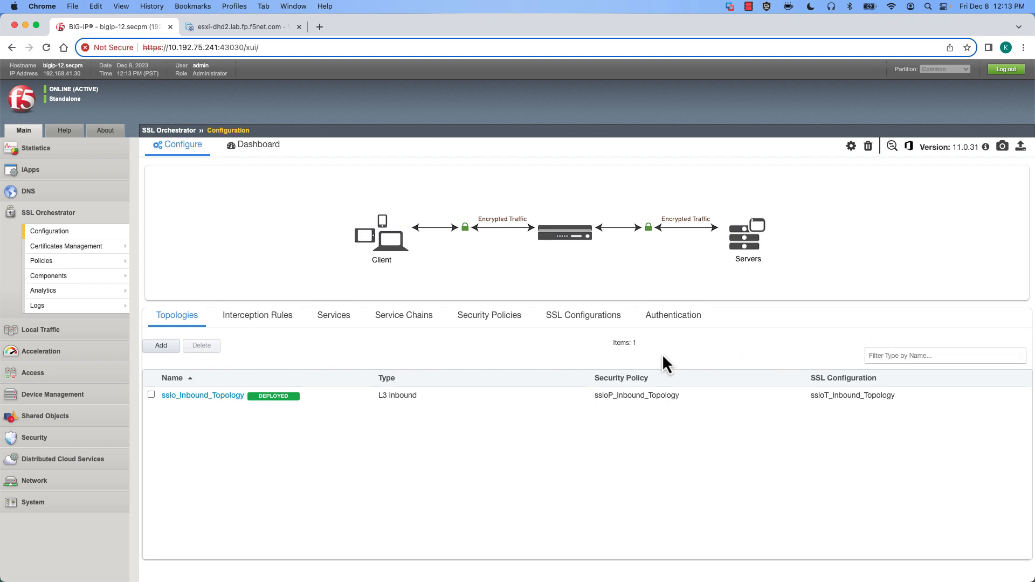
{"action": "left_click", "coordinate": [334, 318]}
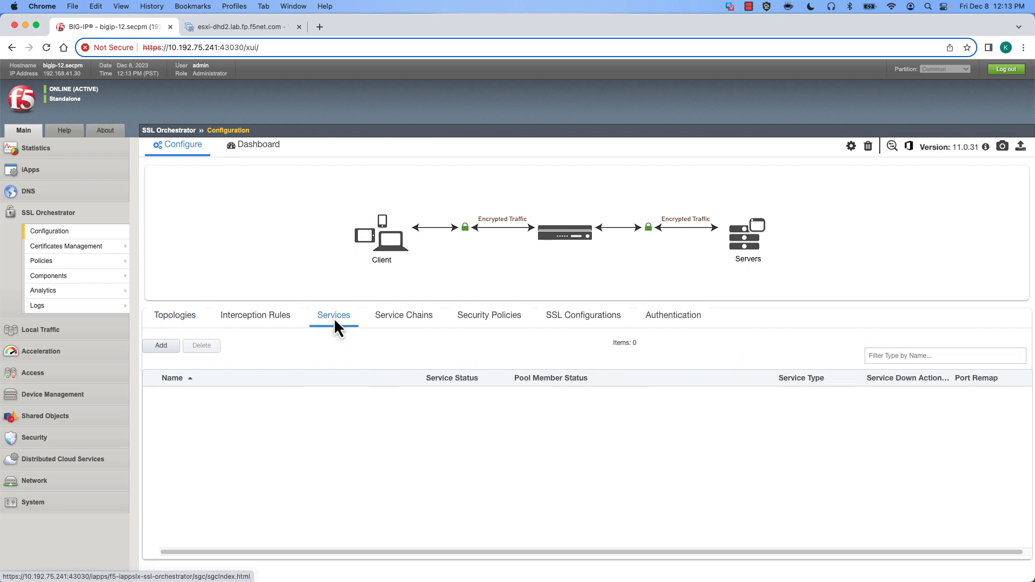
{"action": "left_click", "coordinate": [162, 347]}
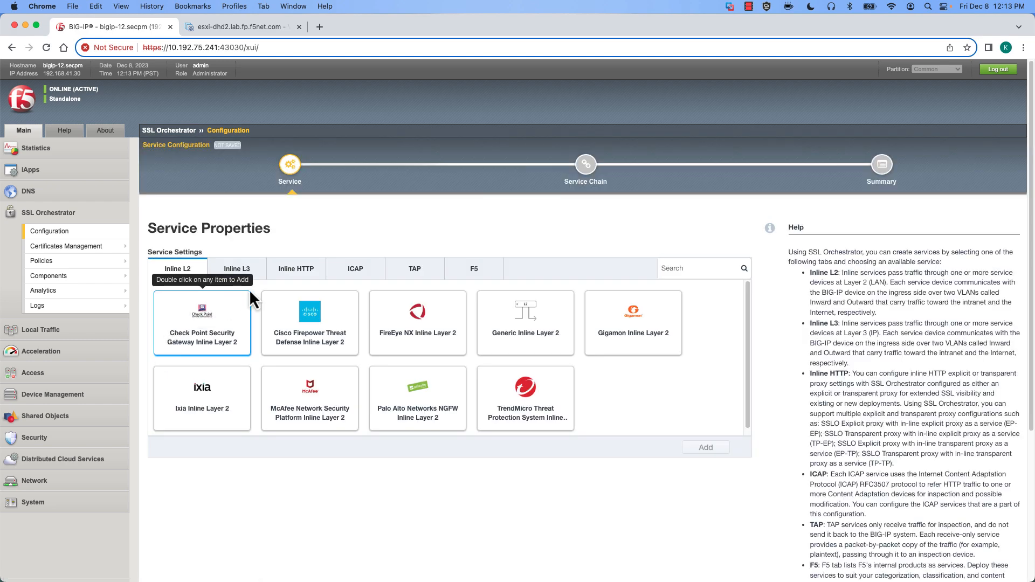
{"action": "left_click", "coordinate": [301, 270]}
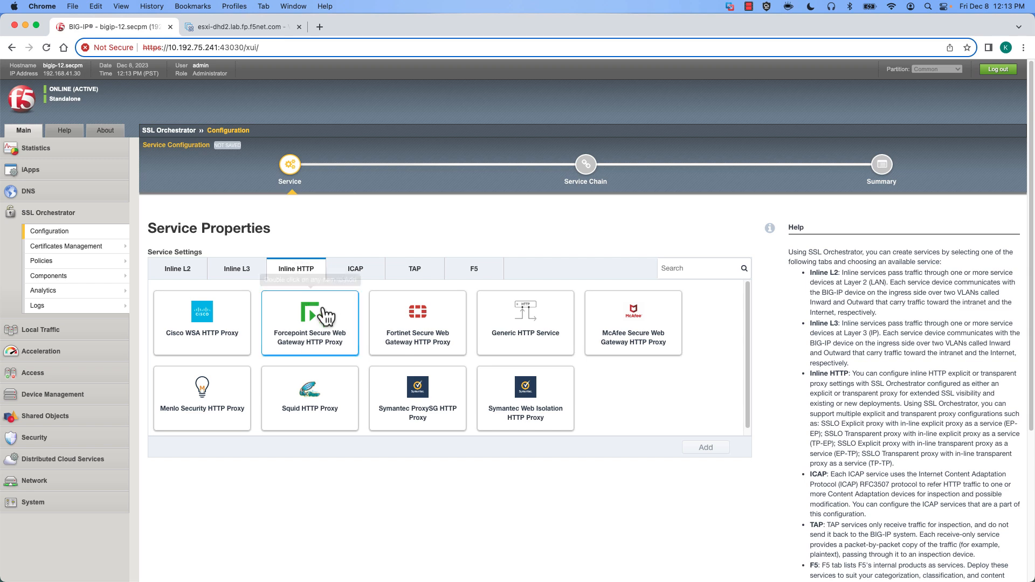
{"action": "double_click", "coordinate": [418, 401]}
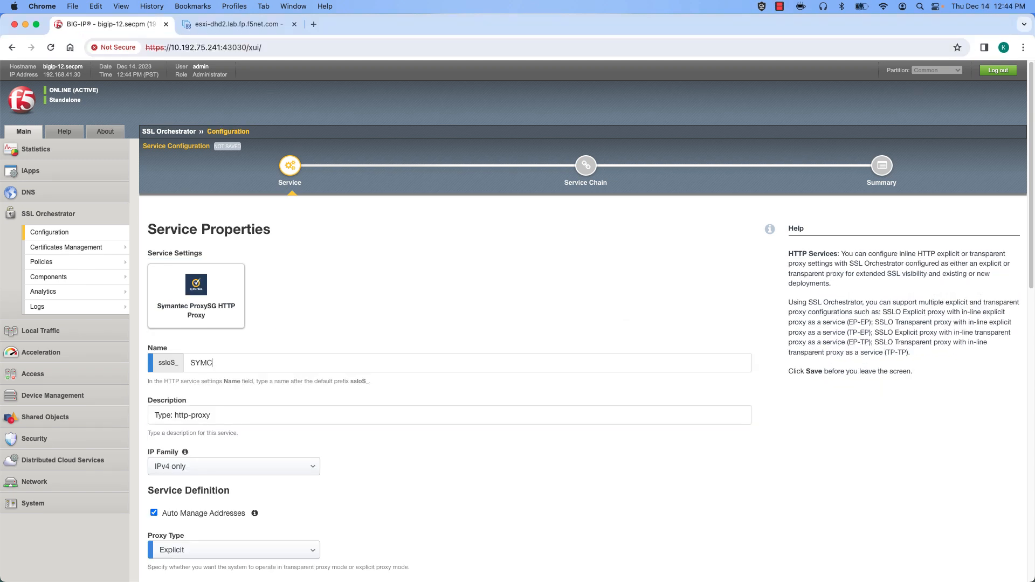
Step: Disable automatic address management for the service and set its To Service network to the existing 10.0.0.1/24
{"action": "scroll", "coordinate": [513, 321], "scroll_direction": "down", "scroll_amount": 5}
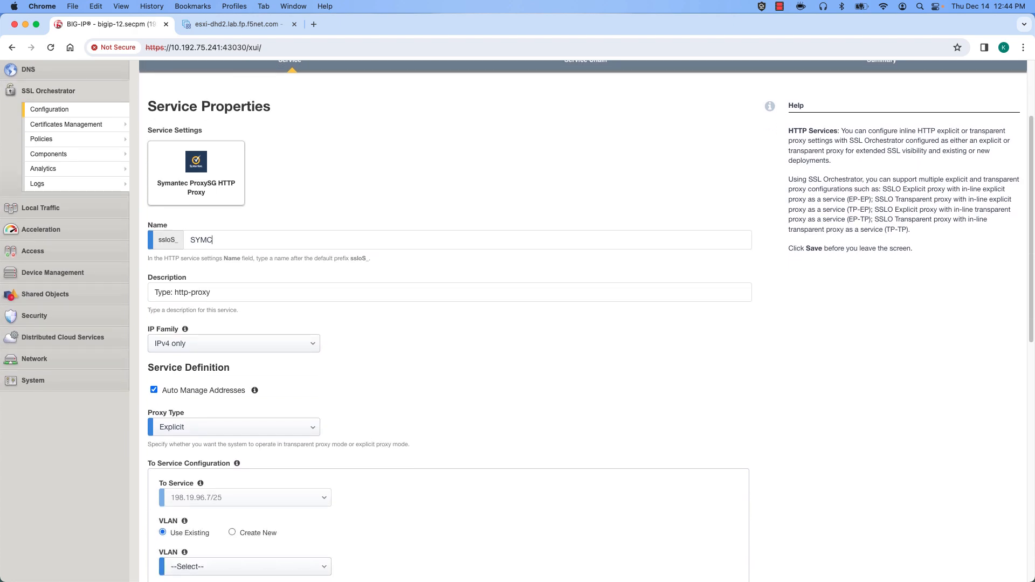
{"action": "left_click", "coordinate": [154, 389]}
{"action": "scroll", "coordinate": [513, 321], "scroll_direction": "down", "scroll_amount": 2}
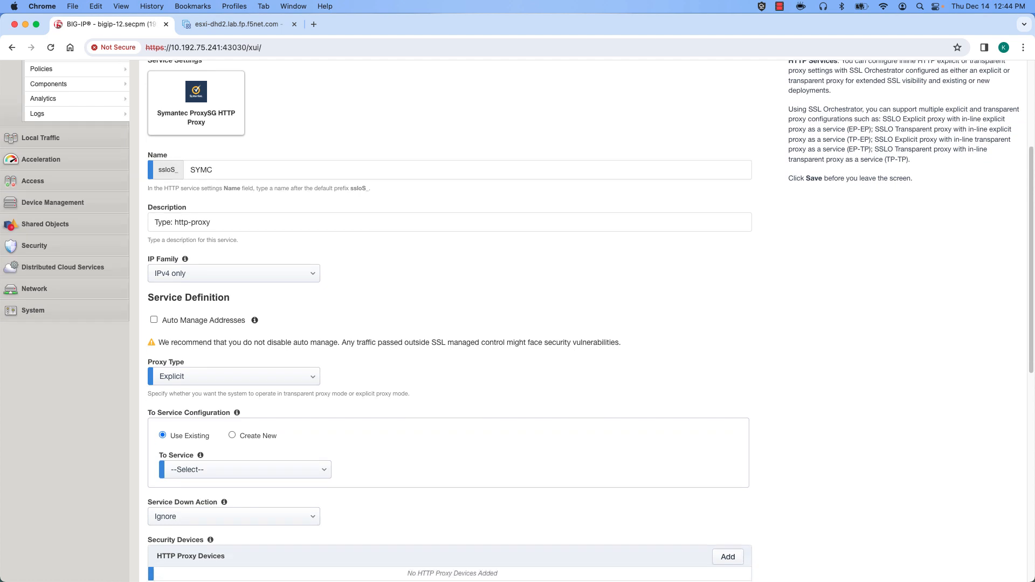
{"action": "scroll", "coordinate": [513, 320], "scroll_direction": "down", "scroll_amount": 3}
{"action": "left_click", "coordinate": [245, 412]}
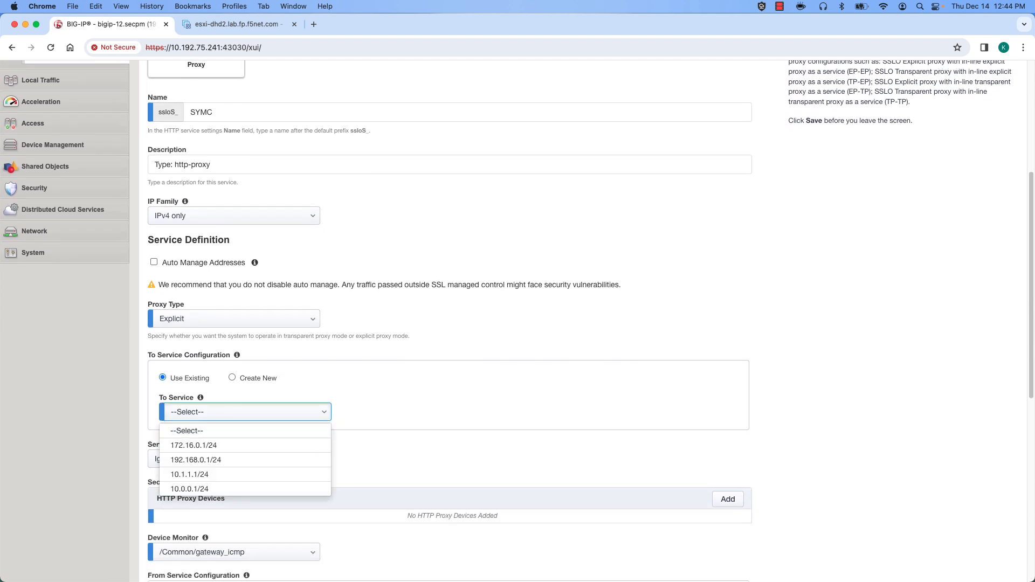
{"action": "left_click", "coordinate": [189, 489]}
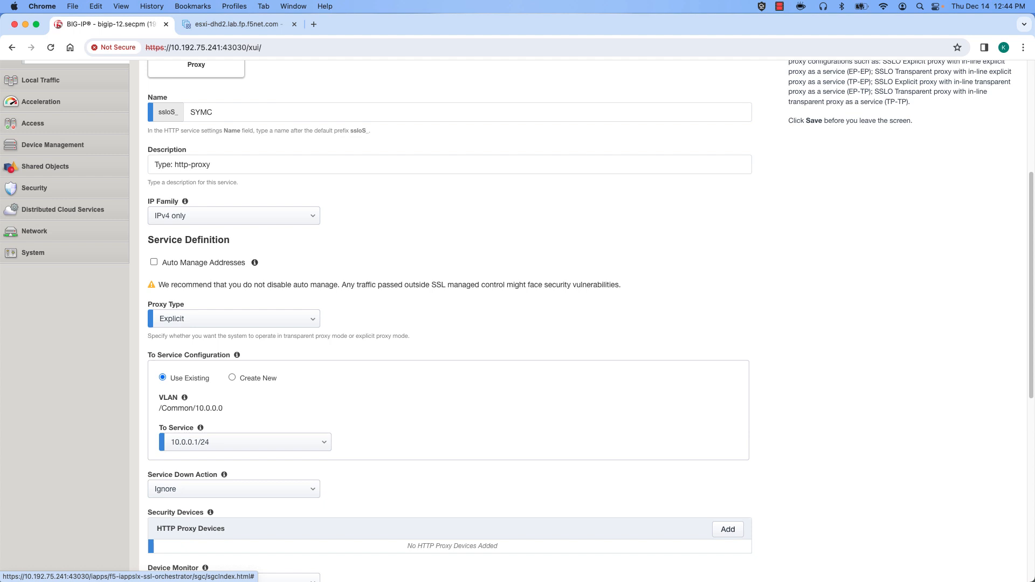
Step: Add an HTTP proxy security device with IP address 10.0.0.5 and port 8080
{"action": "scroll", "coordinate": [449, 323], "scroll_direction": "down", "scroll_amount": 5}
{"action": "left_click", "coordinate": [727, 405]}
{"action": "left_click", "coordinate": [450, 453]}
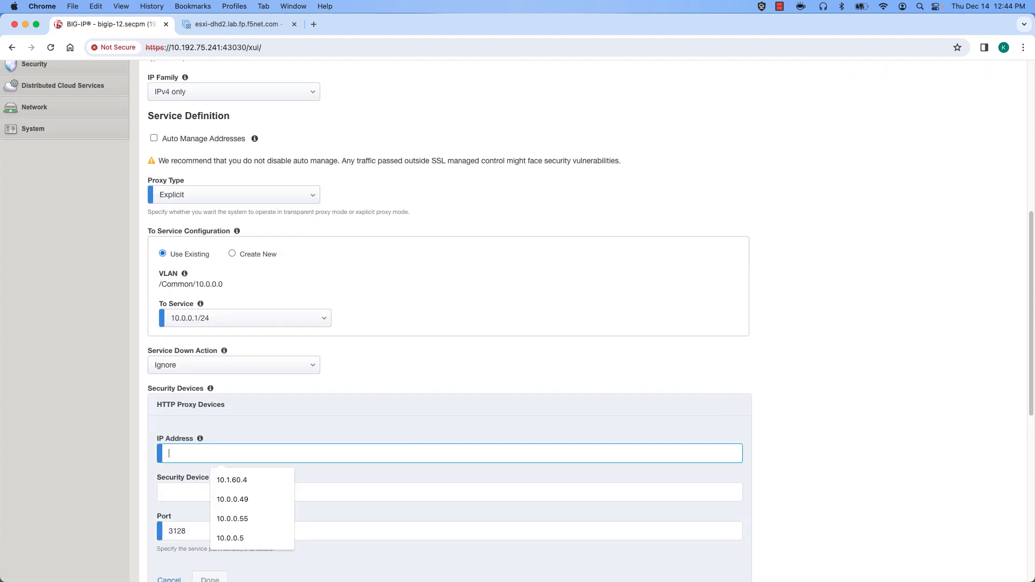
{"action": "type", "text": "10"}
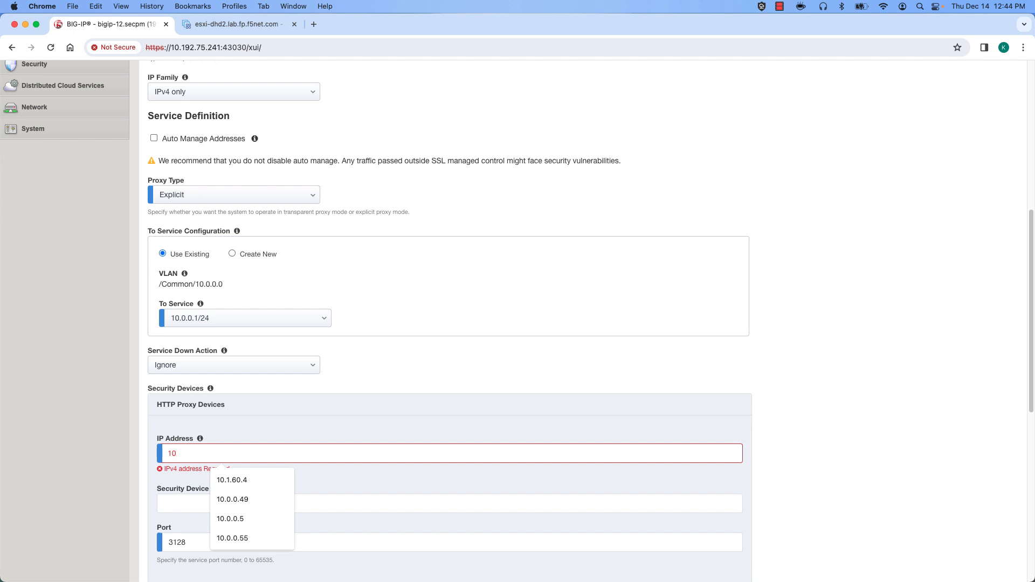
{"action": "key", "text": "Down"}
{"action": "key", "text": "Down"}
{"action": "key", "text": "Down"}
{"action": "key", "text": "Return"}
{"action": "key", "text": "Tab"}
{"action": "key", "text": "Tab"}
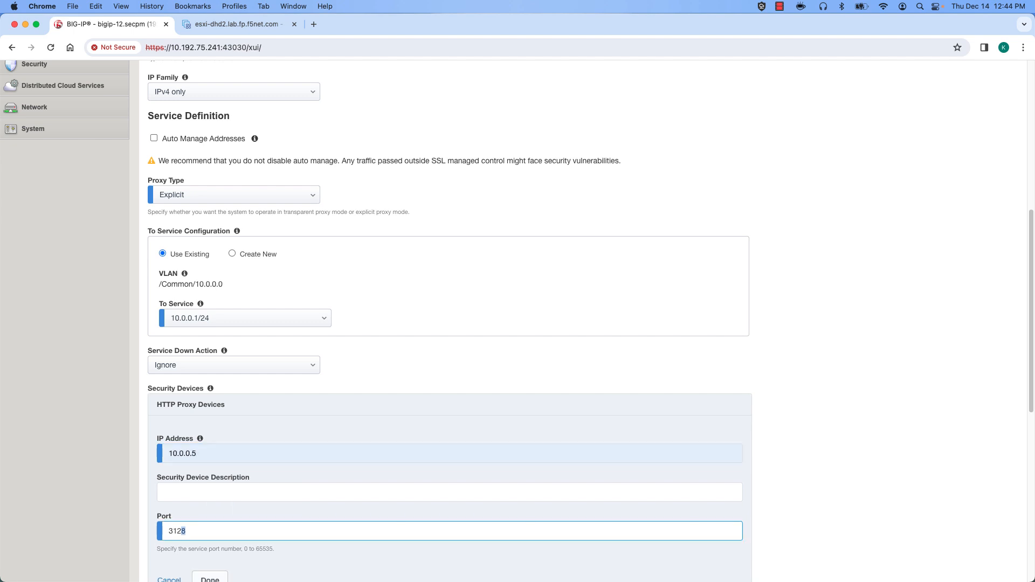
{"action": "type", "text": "8080"}
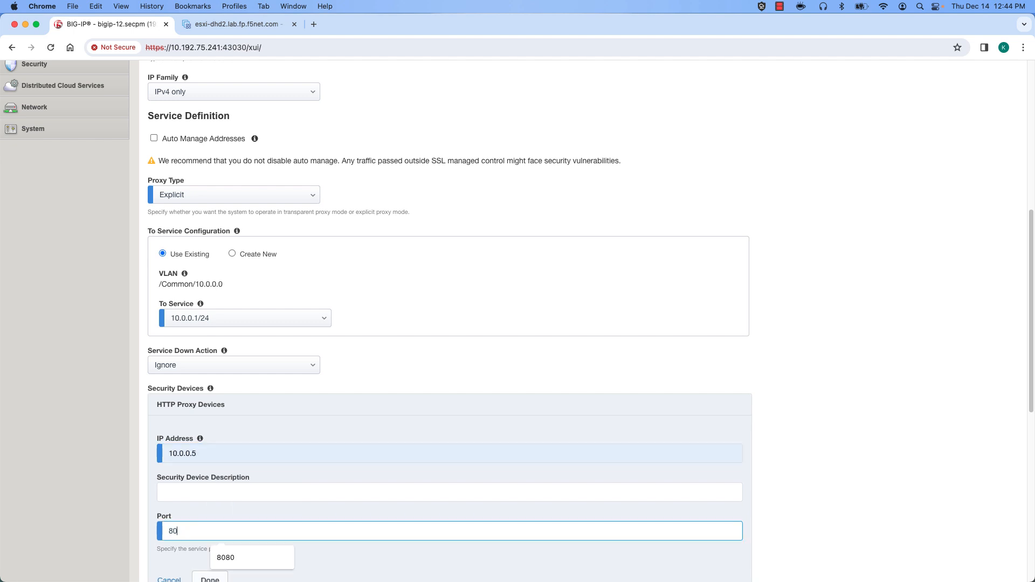
{"action": "scroll", "coordinate": [450, 324], "scroll_direction": "down", "scroll_amount": 1}
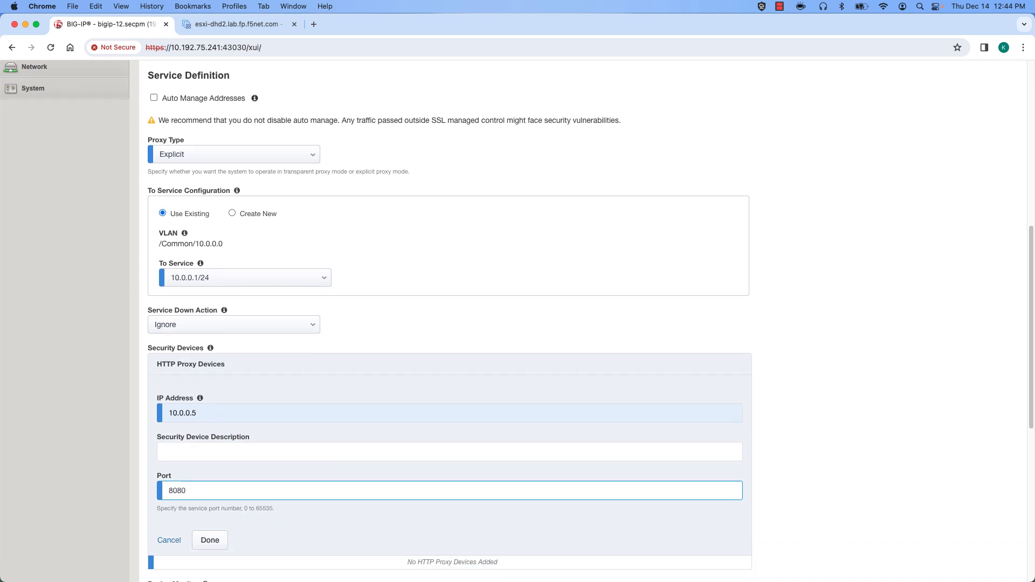
{"action": "left_click", "coordinate": [210, 540]}
Step: Set the From Service network to the existing 10.0.0.1/24 and the SNAT setting to Auto Map
{"action": "scroll", "coordinate": [449, 323], "scroll_direction": "down", "scroll_amount": 1}
{"action": "scroll", "coordinate": [449, 323], "scroll_direction": "down", "scroll_amount": 3}
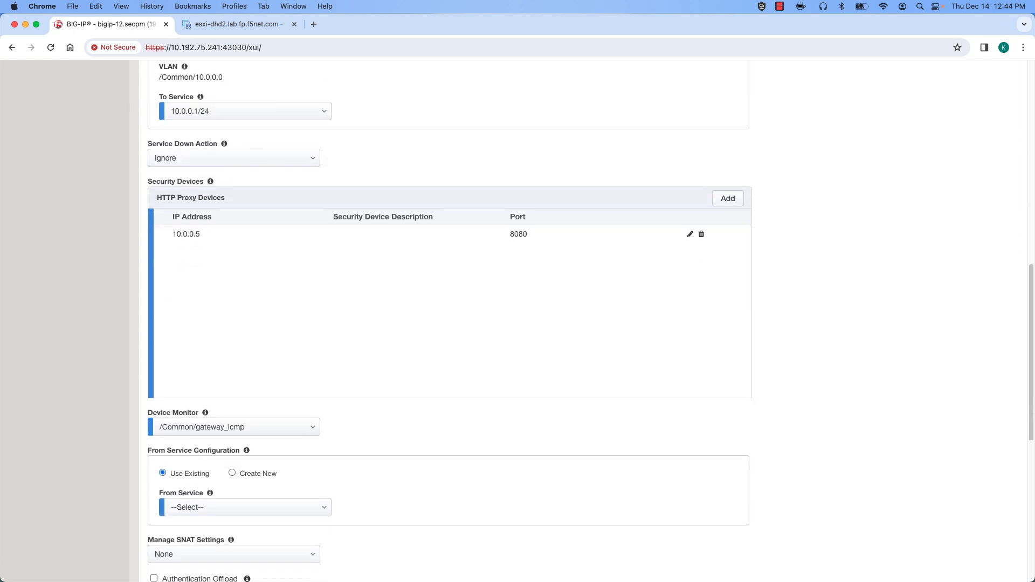
{"action": "left_click", "coordinate": [244, 465]}
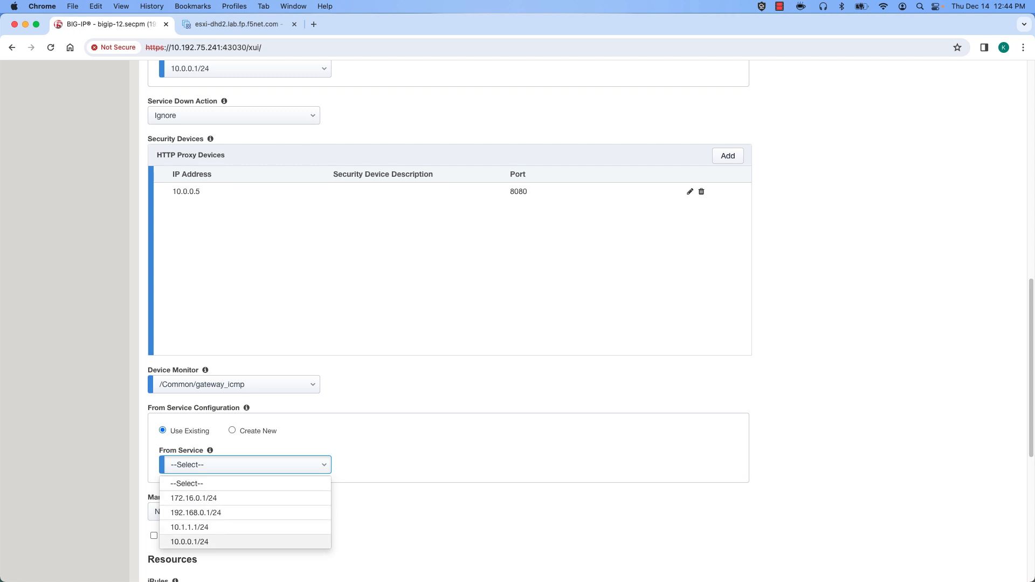
{"action": "left_click", "coordinate": [244, 541]}
{"action": "scroll", "coordinate": [449, 323], "scroll_direction": "down", "scroll_amount": 3}
{"action": "left_click", "coordinate": [234, 388]}
{"action": "left_click", "coordinate": [177, 422]}
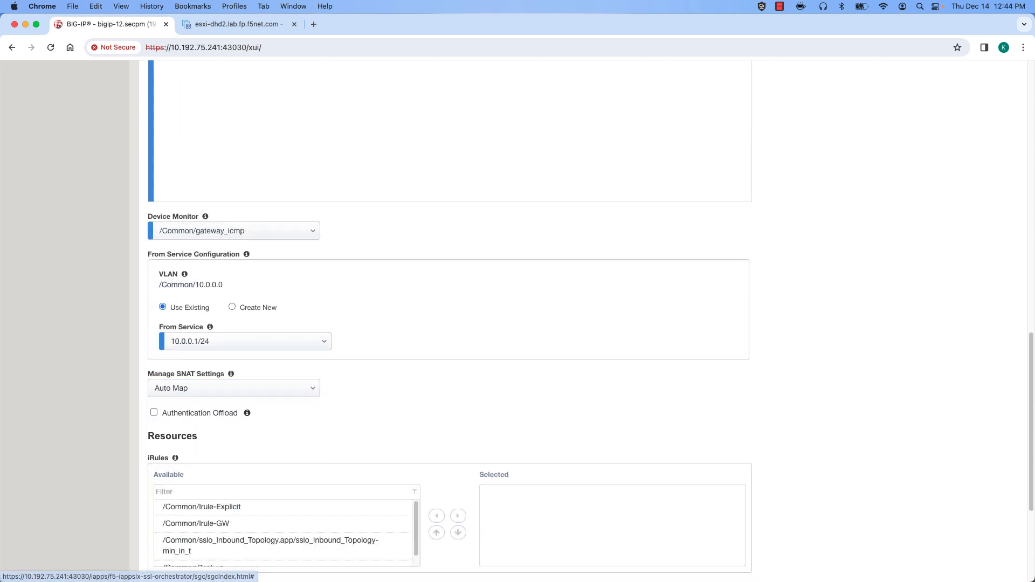
Step: Save the service, add ssloS_SYMC to the ssloSC_SeviceChain service chain, and save the chain despite its reference in the security policy
{"action": "scroll", "coordinate": [234, 421], "scroll_direction": "down", "scroll_amount": 4}
{"action": "left_click", "coordinate": [278, 400]}
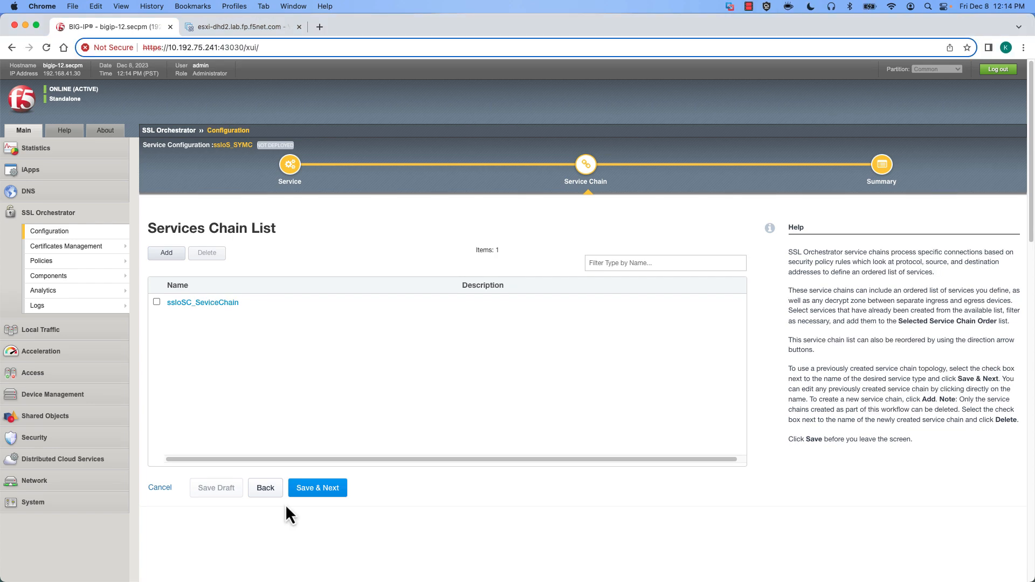
{"action": "left_click", "coordinate": [222, 303]}
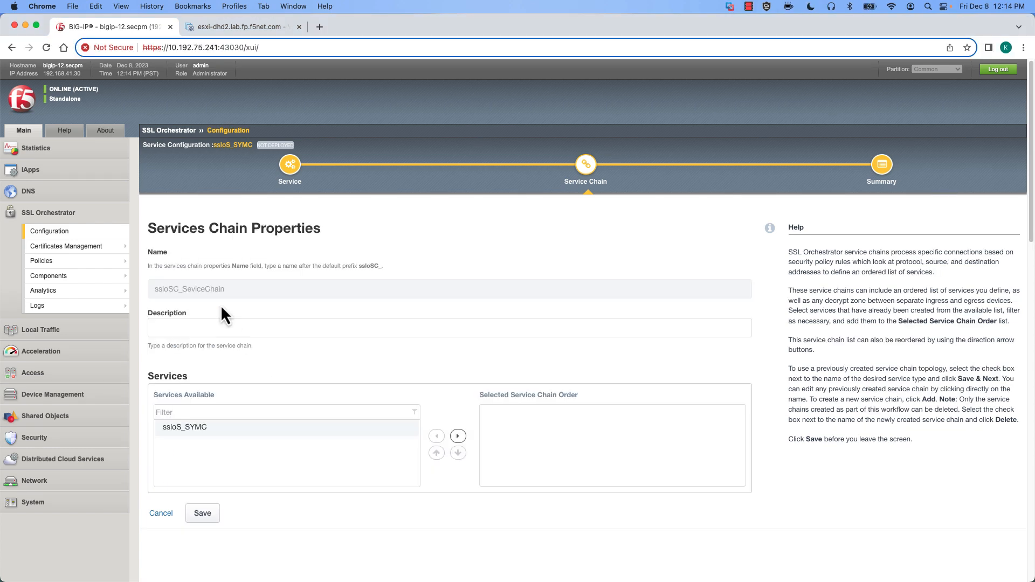
{"action": "left_click", "coordinate": [457, 436]}
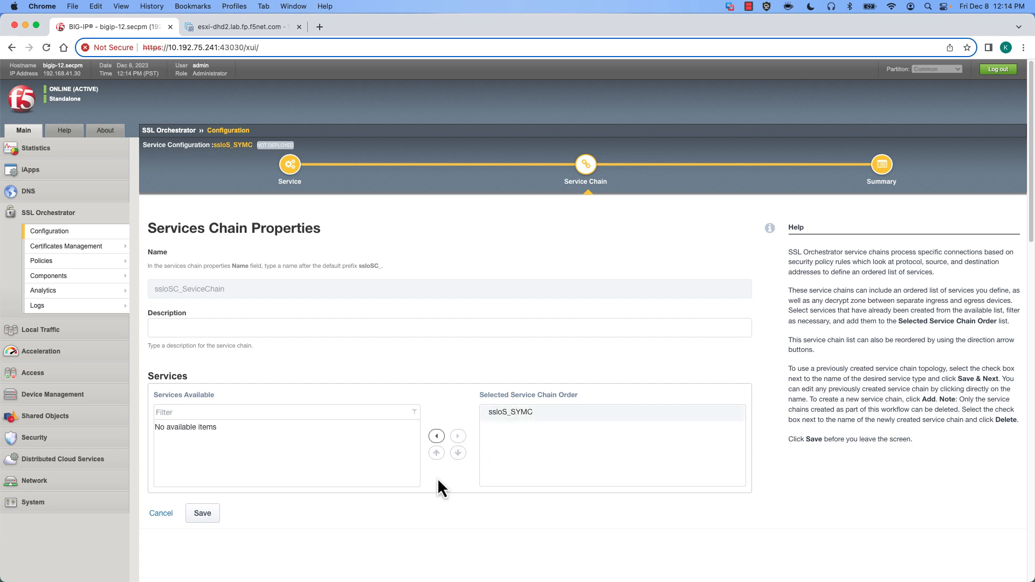
{"action": "left_click", "coordinate": [204, 516]}
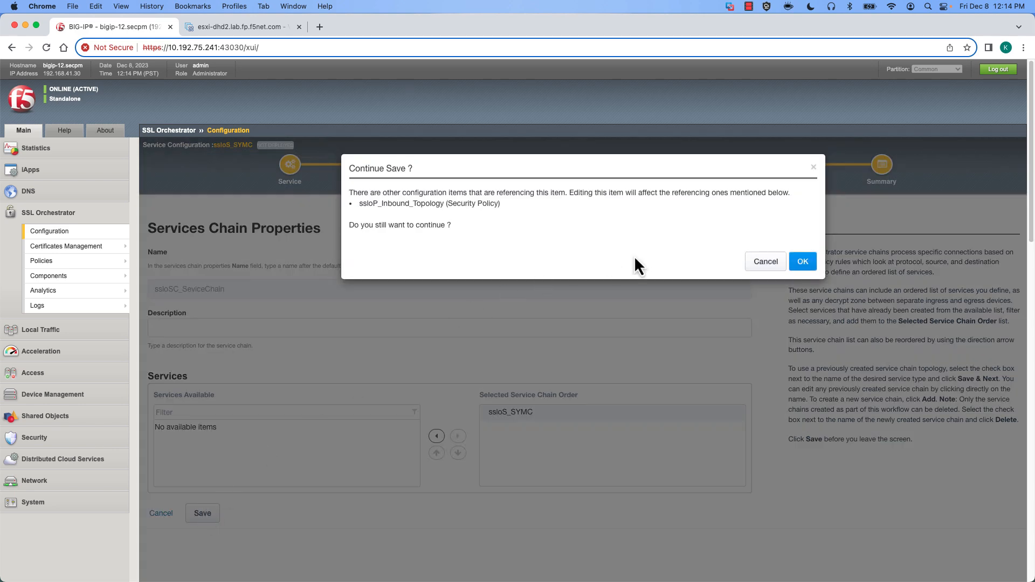
{"action": "left_click", "coordinate": [805, 262]}
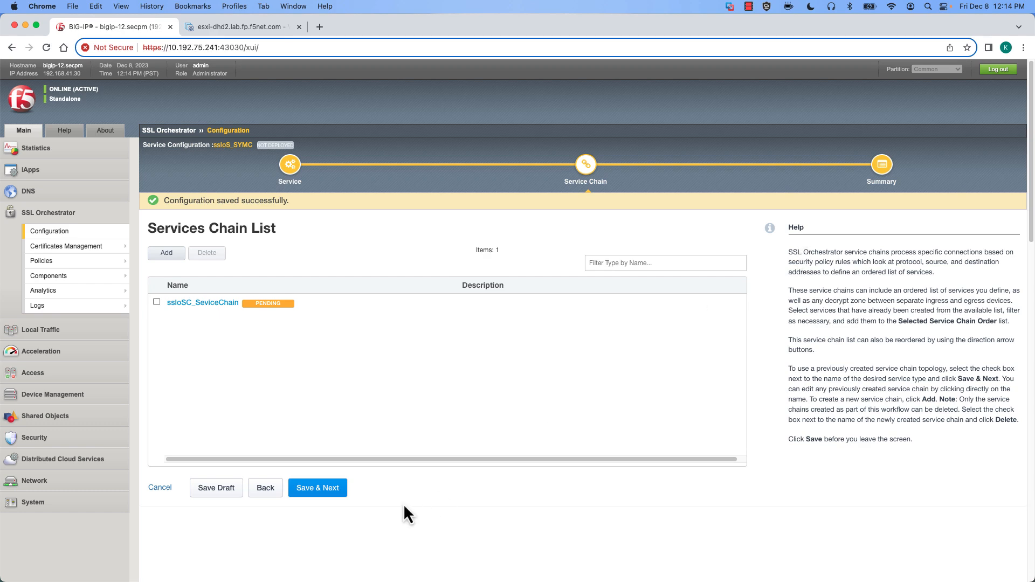
Step: Continue to the summary and deploy the service configuration
{"action": "left_click", "coordinate": [327, 492]}
{"action": "left_click", "coordinate": [307, 336]}
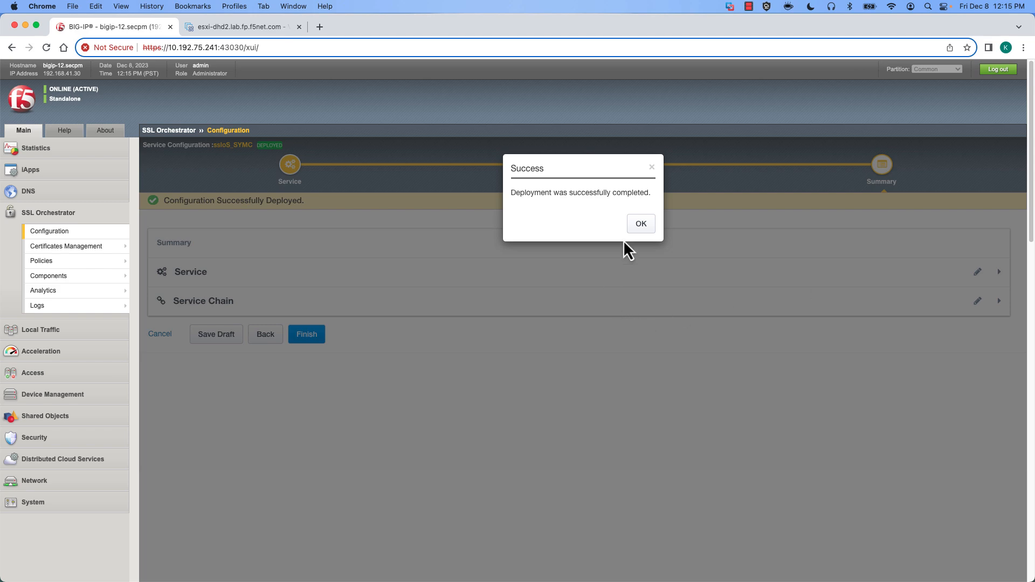
{"action": "left_click", "coordinate": [642, 224]}
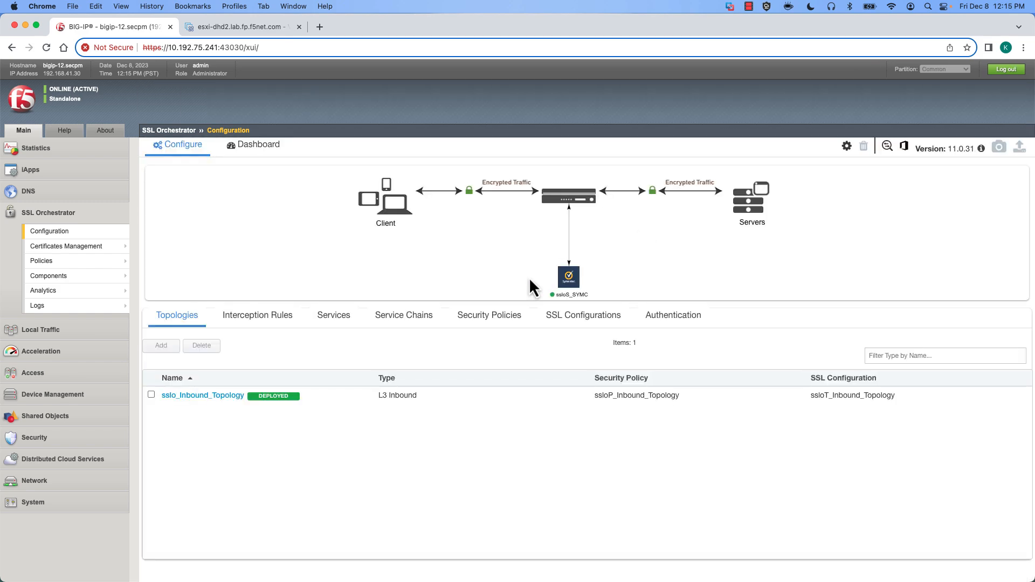
Step: Check the pool member status of the ssloS_SYMC service
{"action": "left_click", "coordinate": [331, 320]}
{"action": "left_click", "coordinate": [516, 397]}
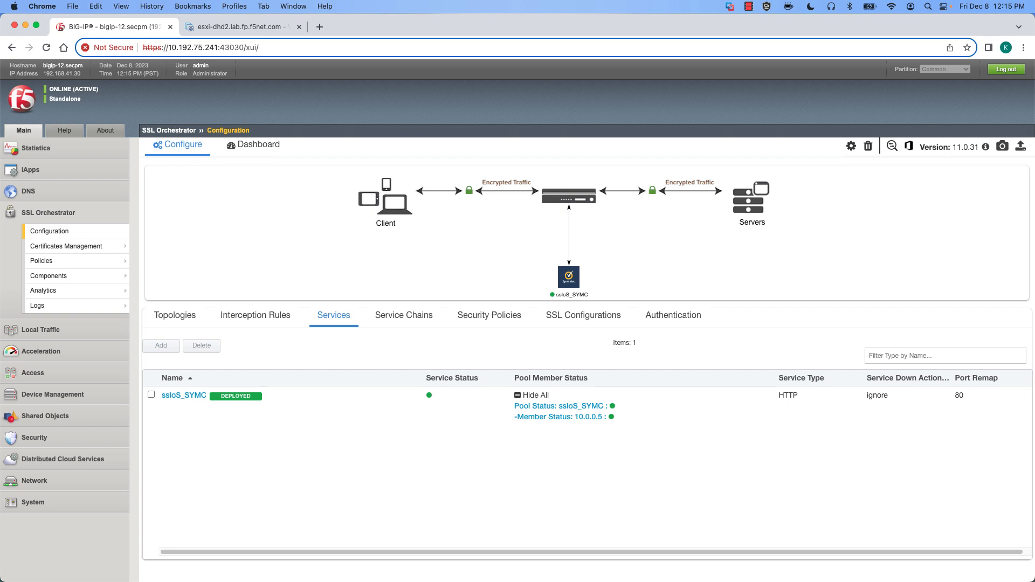
Step: Switch to the Ubuntu-Client console in ESXi and reload the DVWA login page to test traffic through the proxy
{"action": "left_click", "coordinate": [233, 28]}
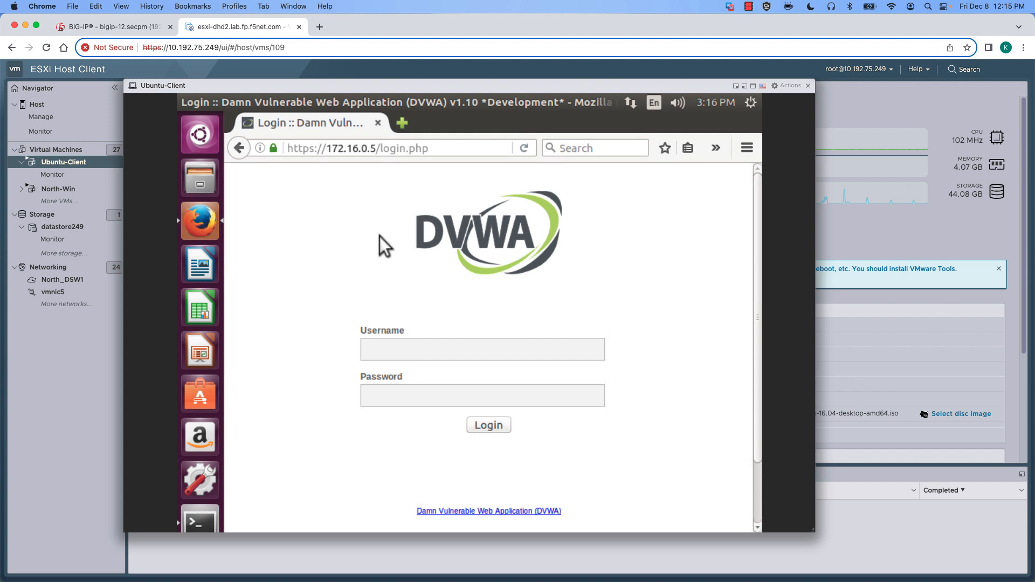
{"action": "left_click", "coordinate": [525, 149]}
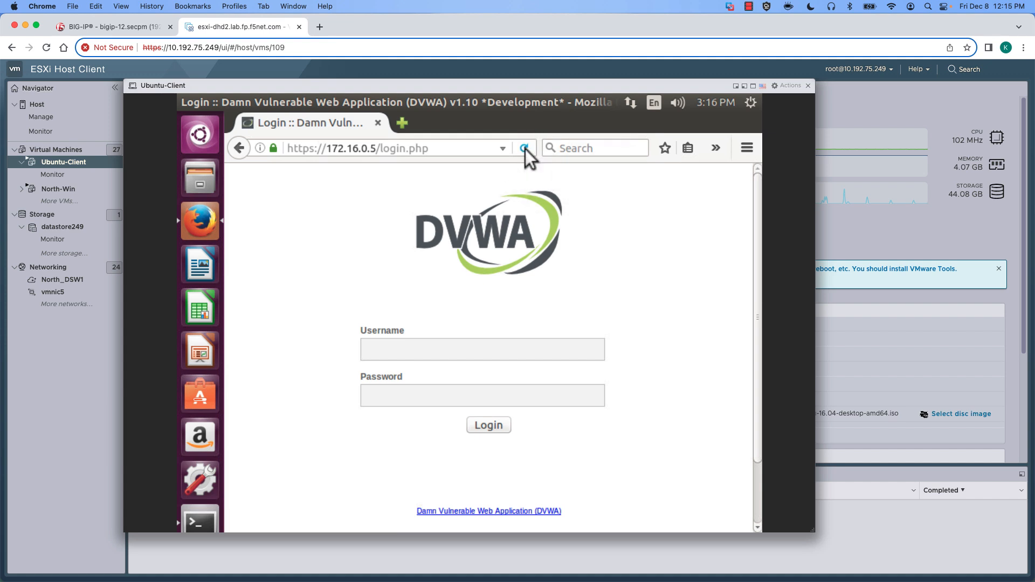